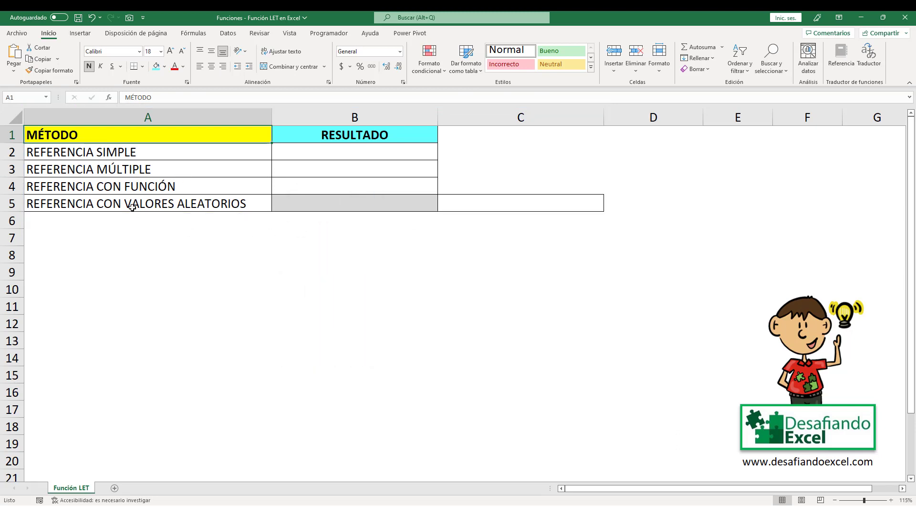
Enter =LET(X;5;X+2) in B2 beside REFERENCIA SIMPLE so it returns 7.
left_click(142, 154)
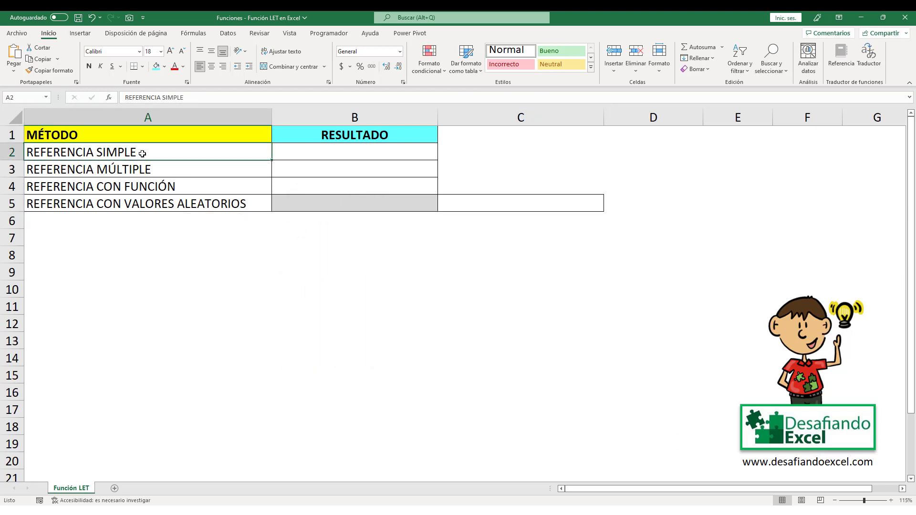
left_click(298, 154)
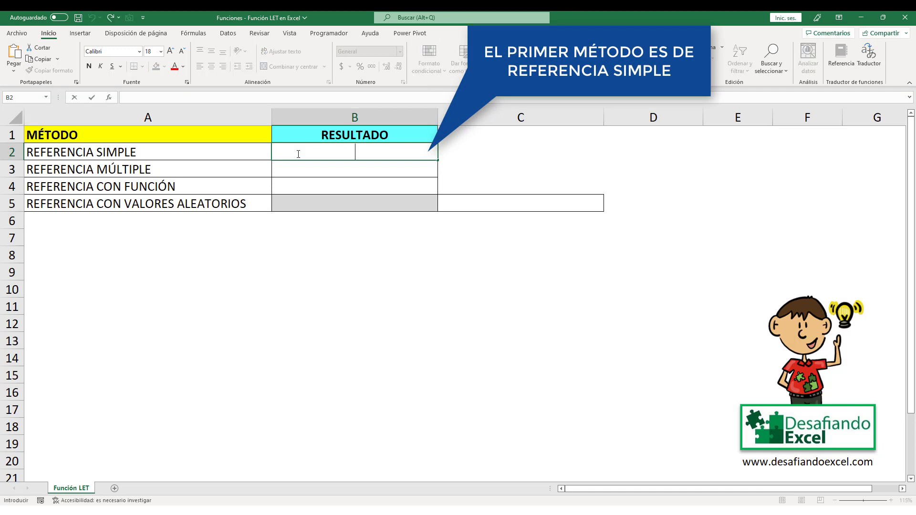
type("=LET")
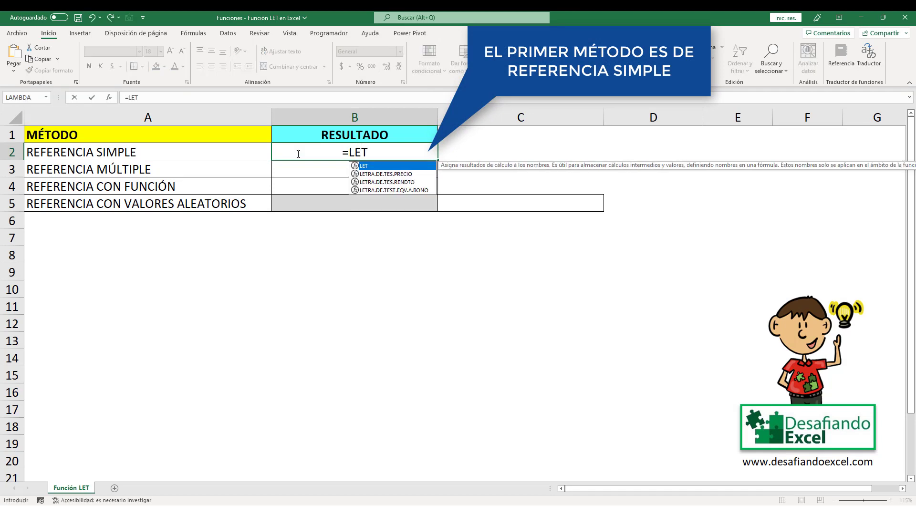
type("(X")
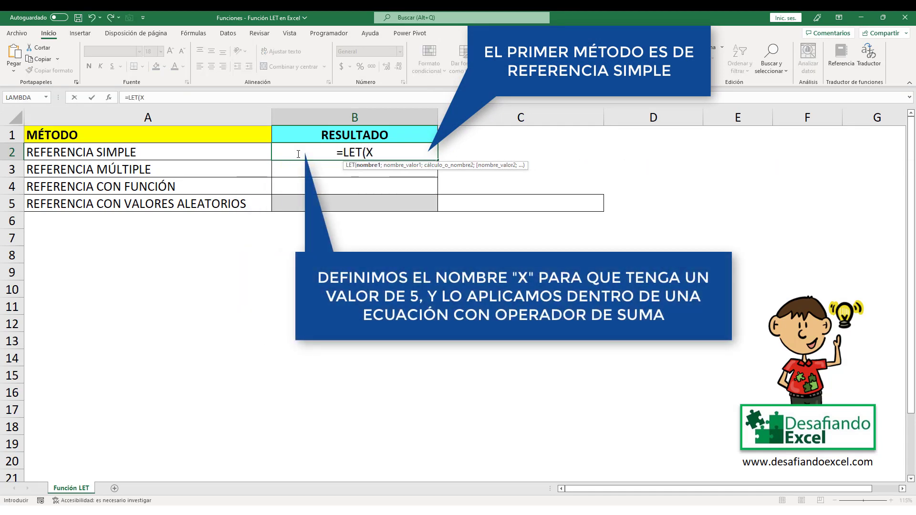
type(";5")
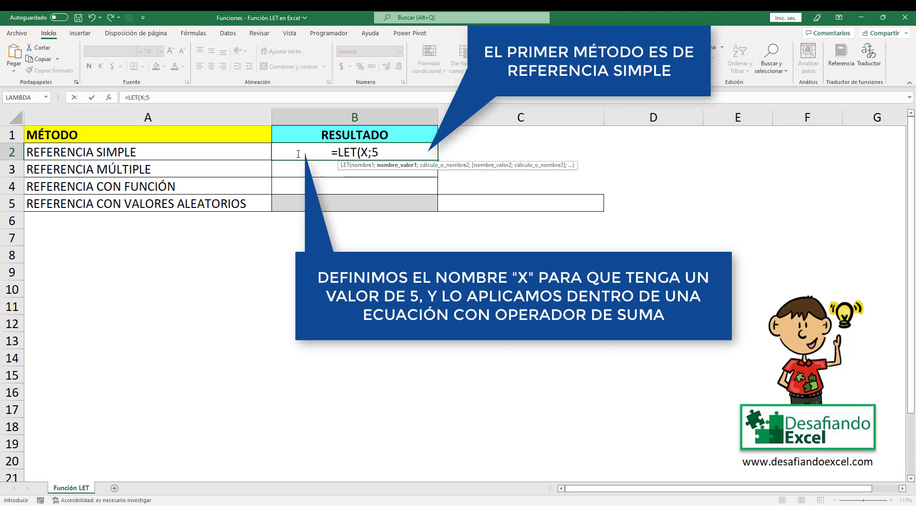
type(";X")
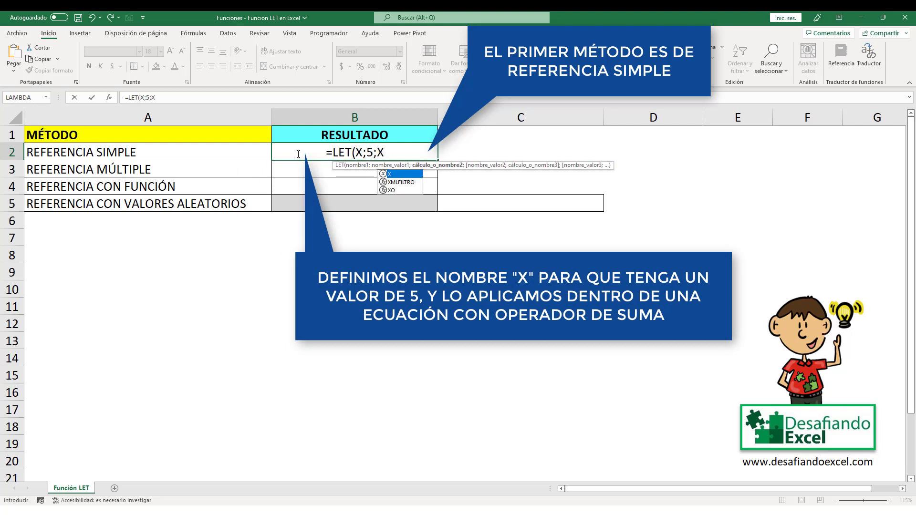
type("+2)")
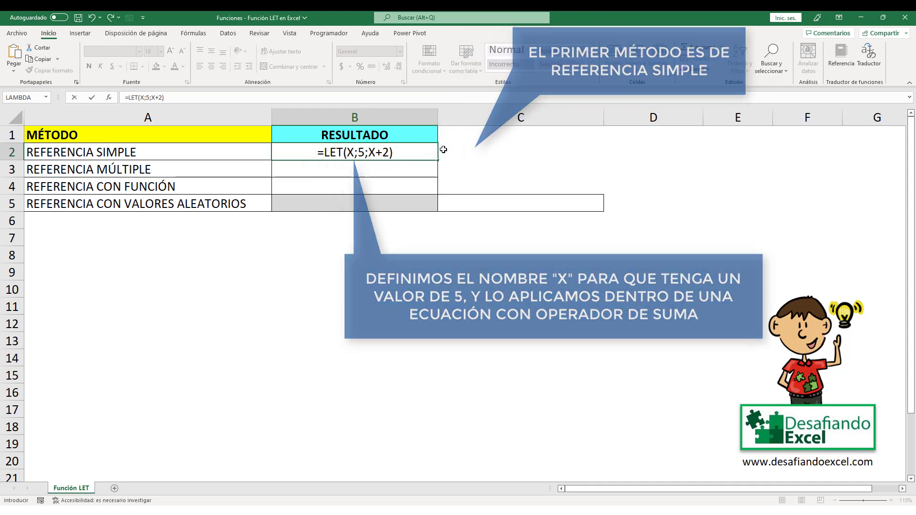
key("Return")
left_click(382, 155)
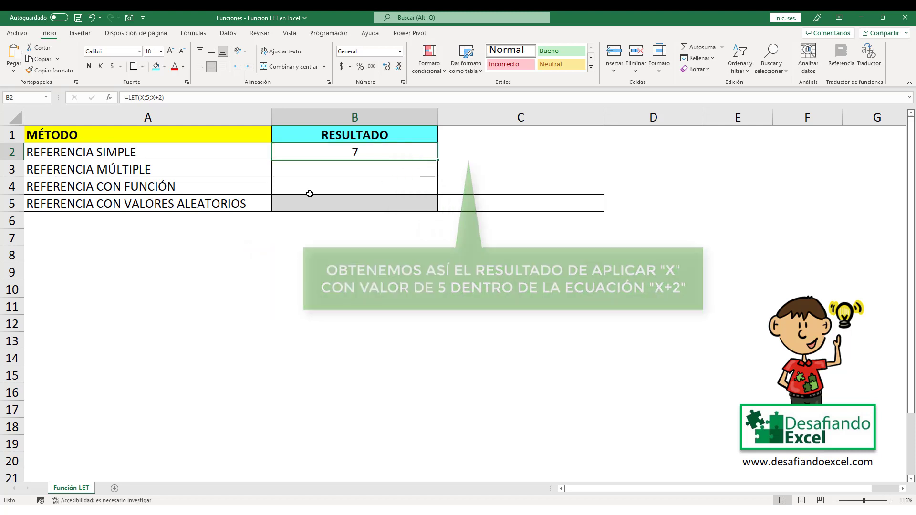
Enter =LET(X;5;Y;3;X+Y) in B3 beside REFERENCIA MÚLTIPLE, returning 8.
left_click(180, 169)
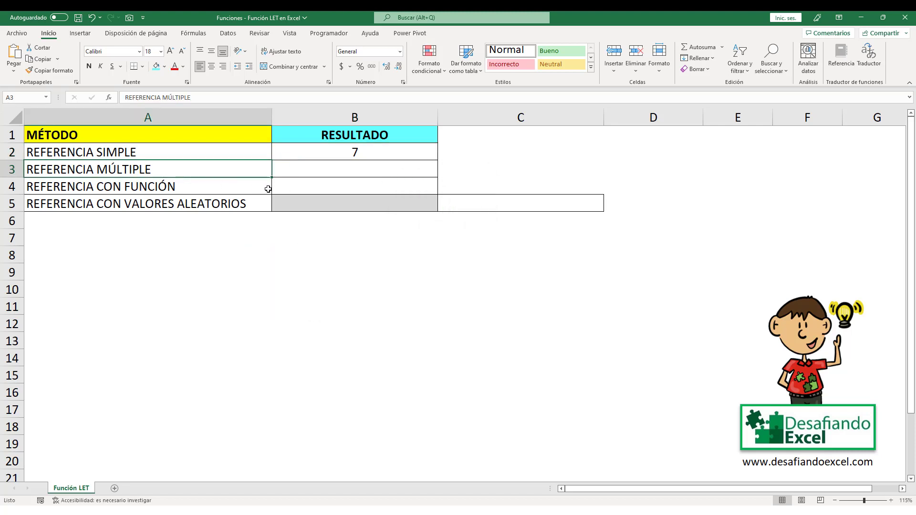
double_click(327, 170)
type("=")
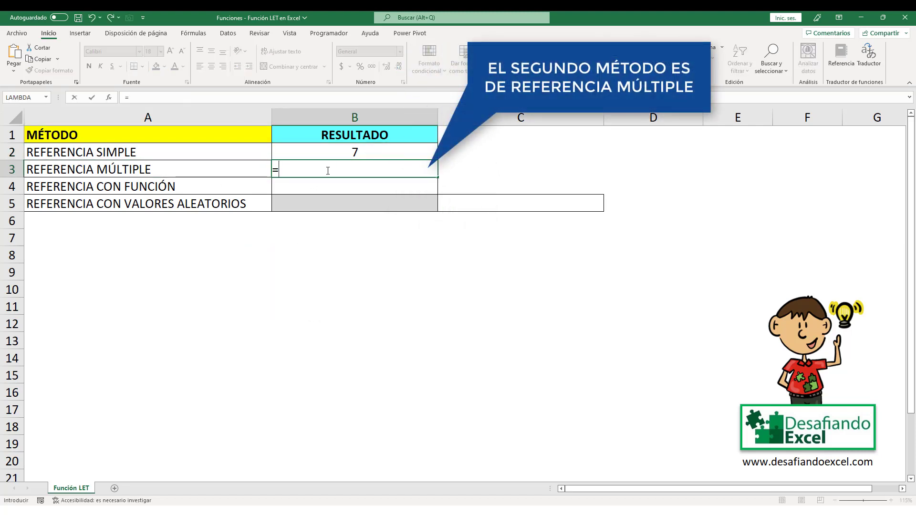
type("LET")
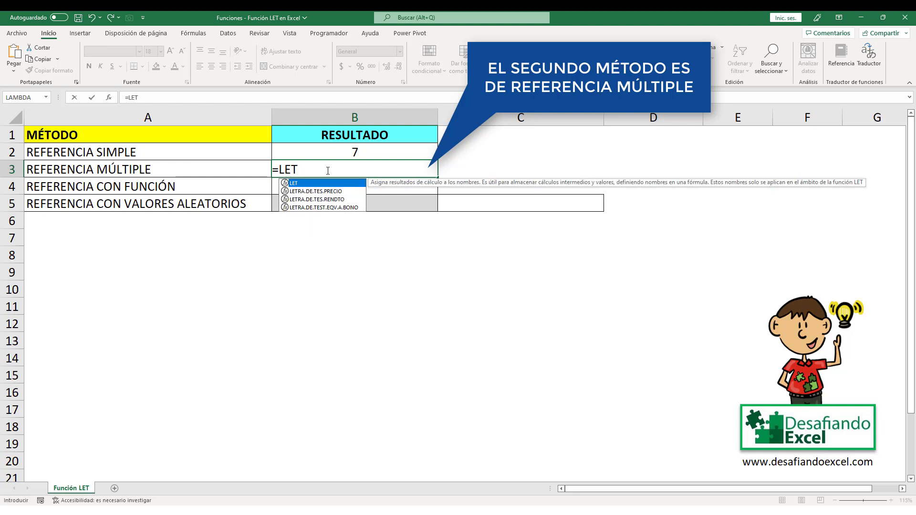
type("(X")
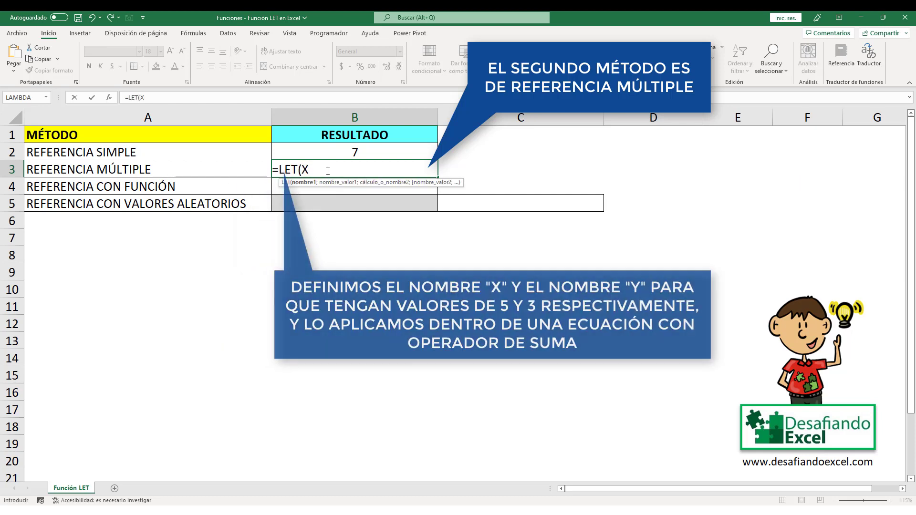
type(";5")
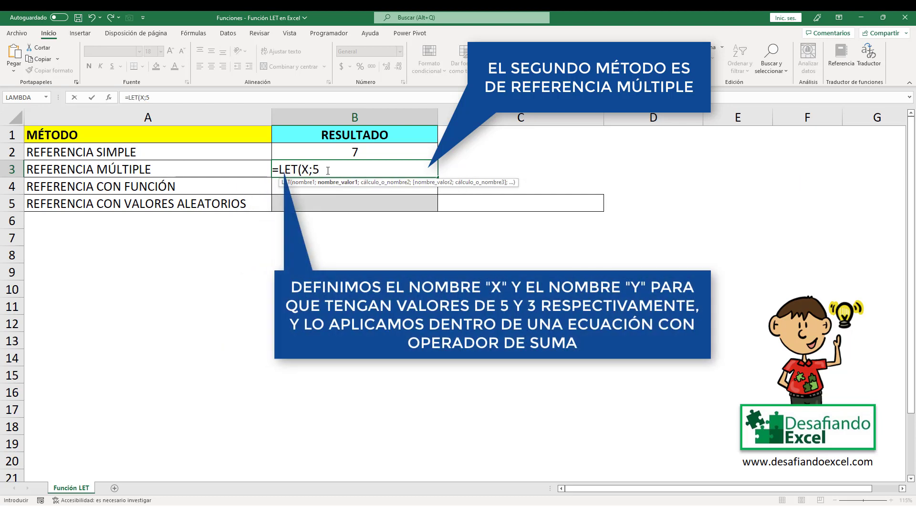
type(";Y;")
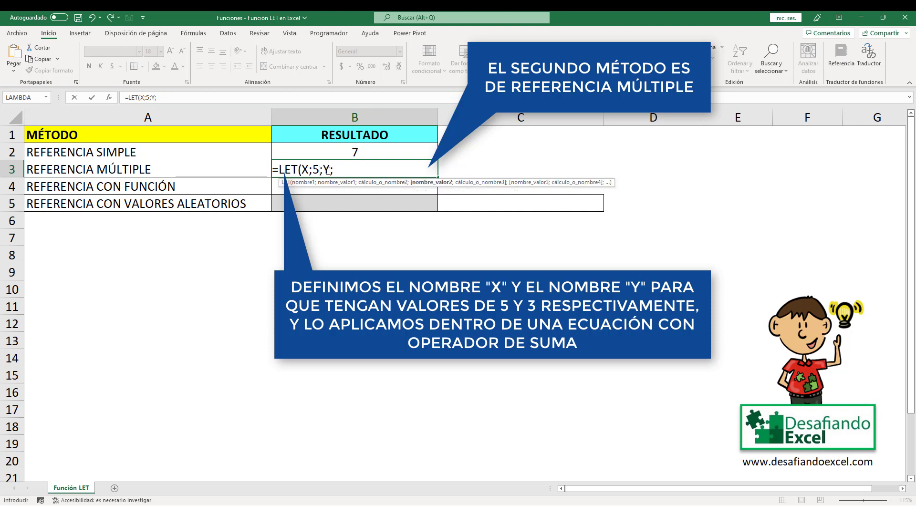
type("3;")
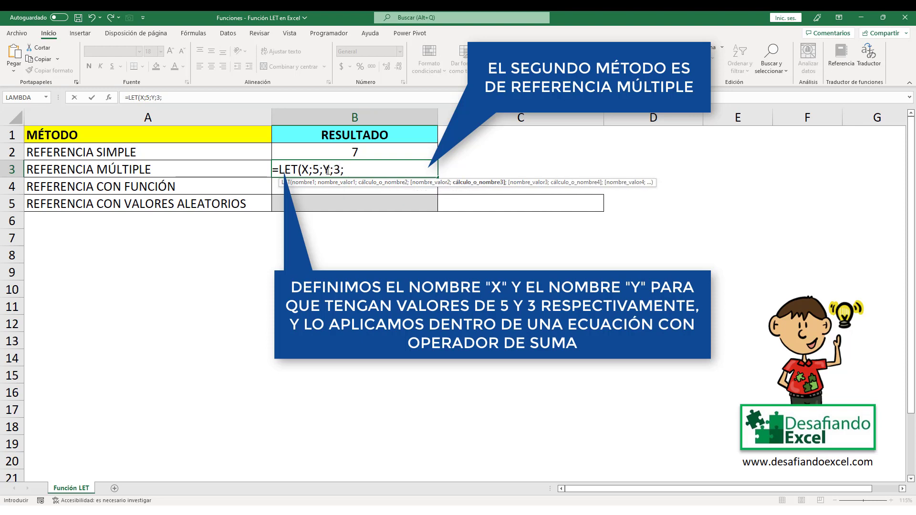
type("X+Y")
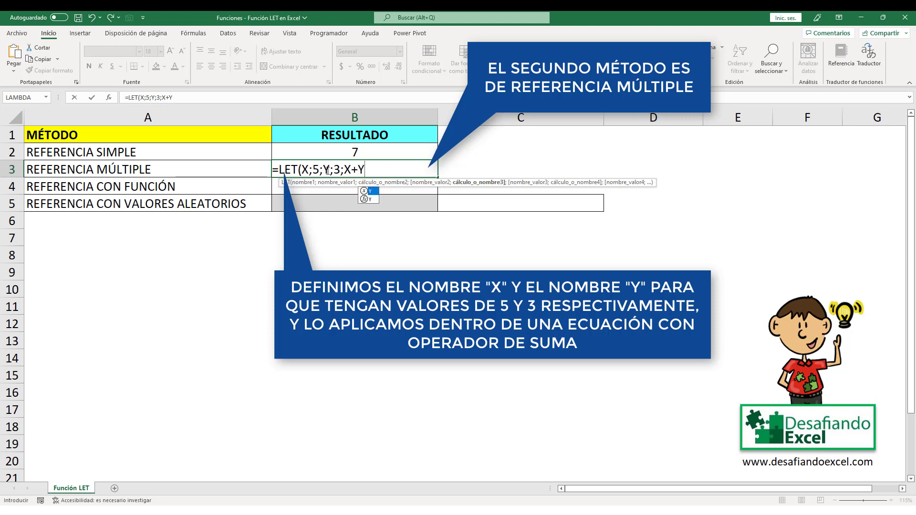
type(")")
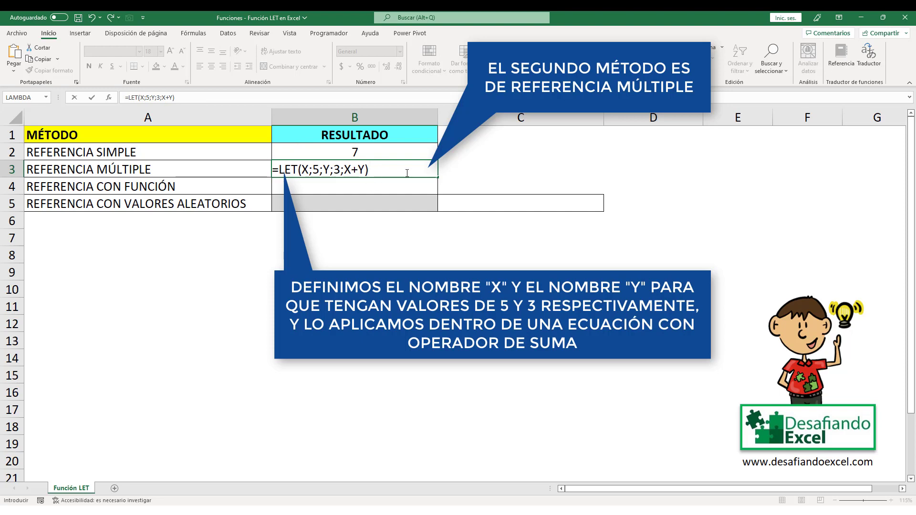
key("Return")
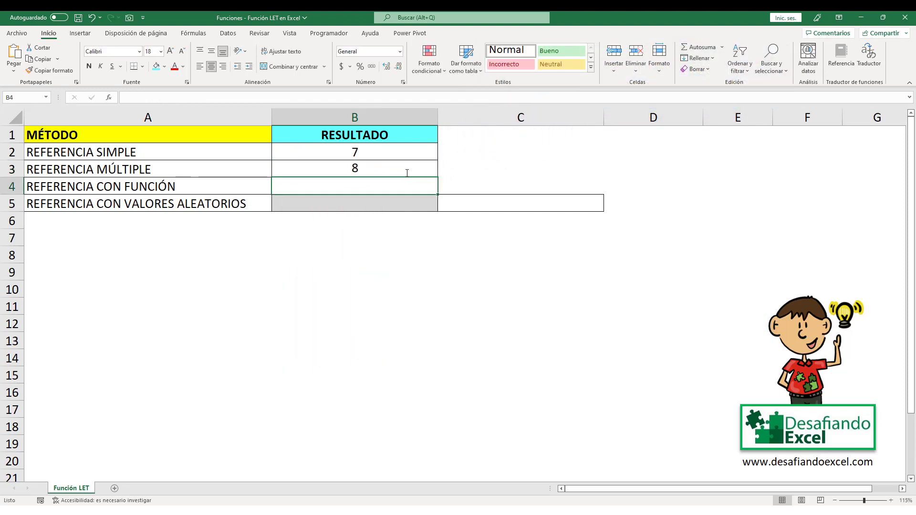
Enter =LET(X;5;SUMA(X;2;3;4)) in B4 for REFERENCIA CON FUNCIÓN, returning 14.
left_click(406, 172)
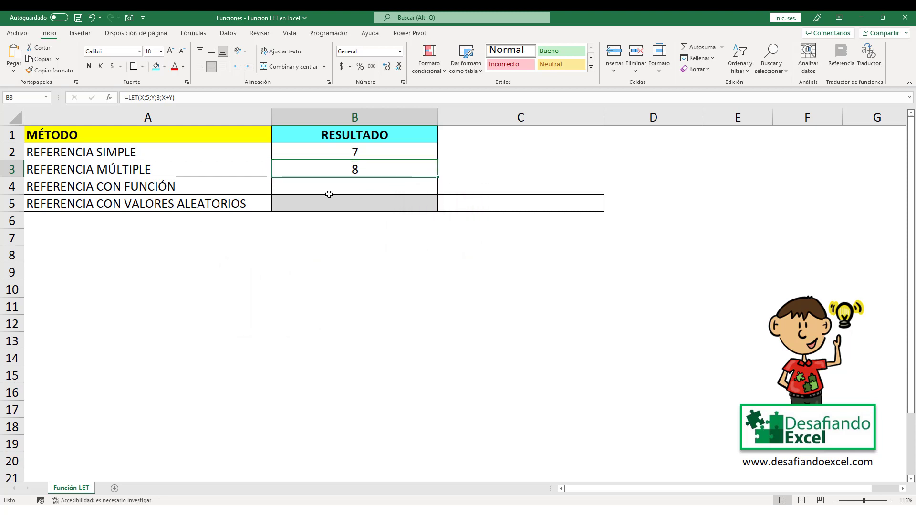
left_click(200, 185)
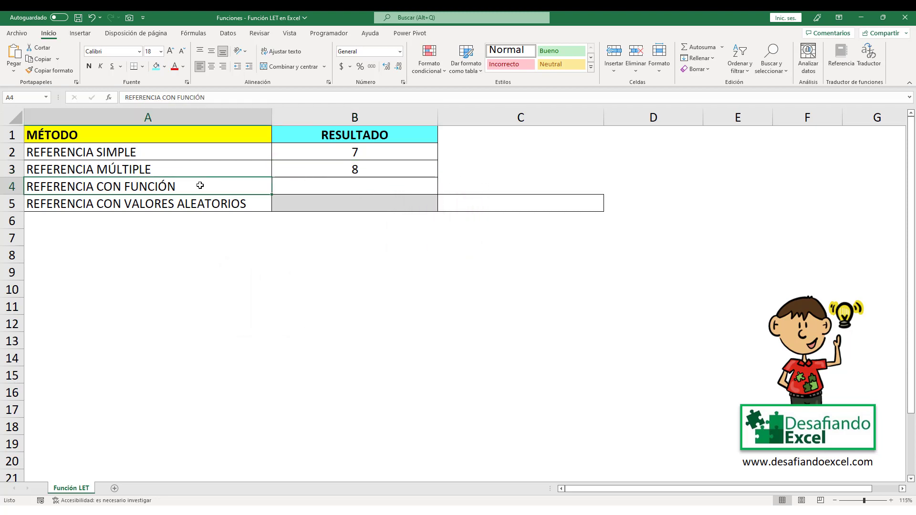
left_click(316, 185)
type("=")
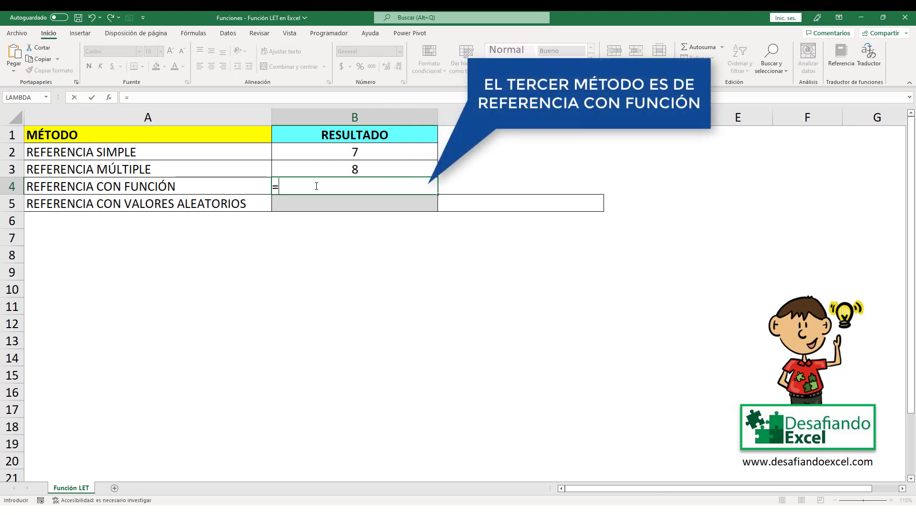
type("LET(")
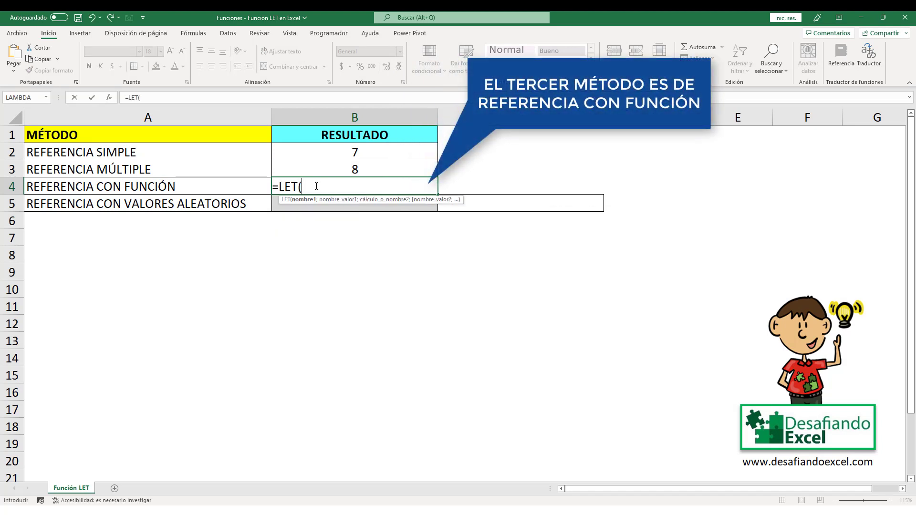
type("X;5")
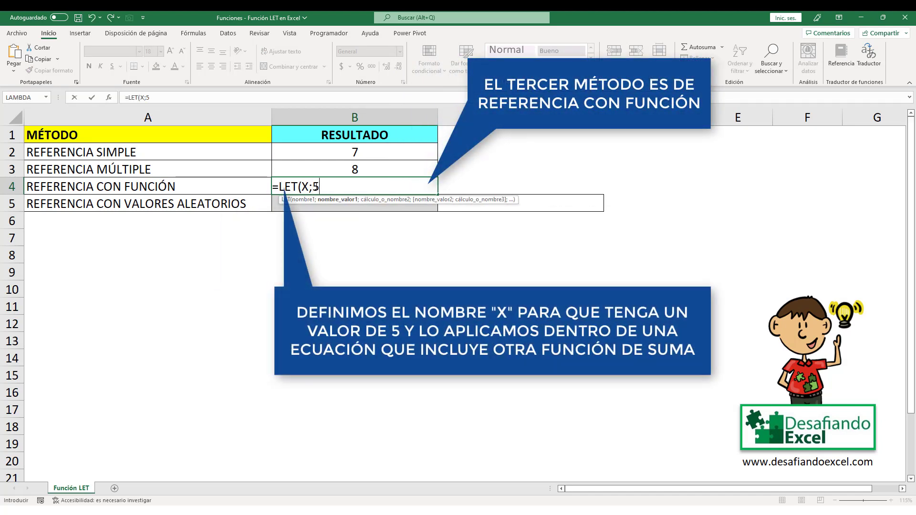
type(";SUMA")
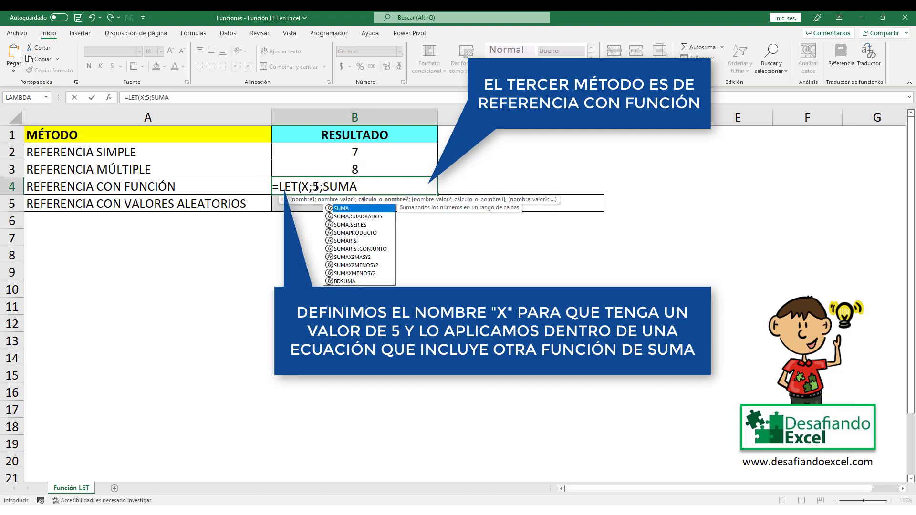
type("(X")
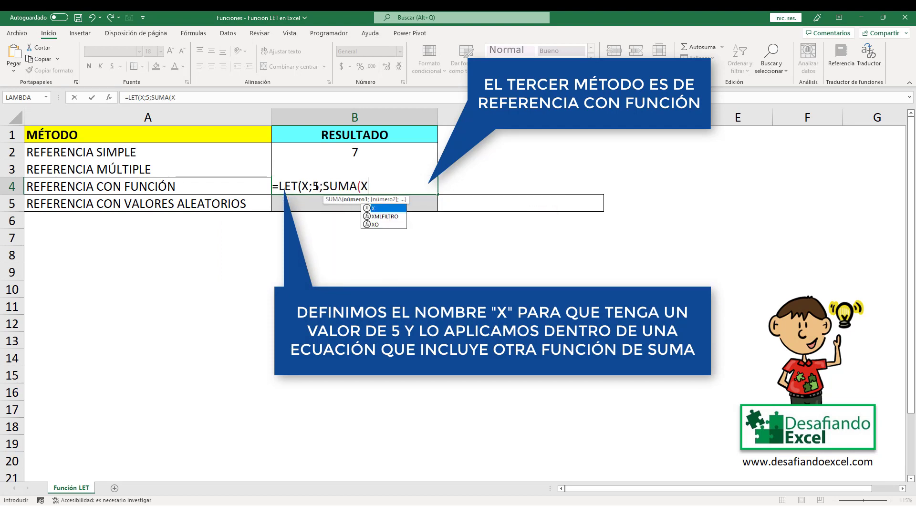
type(";")
type("2")
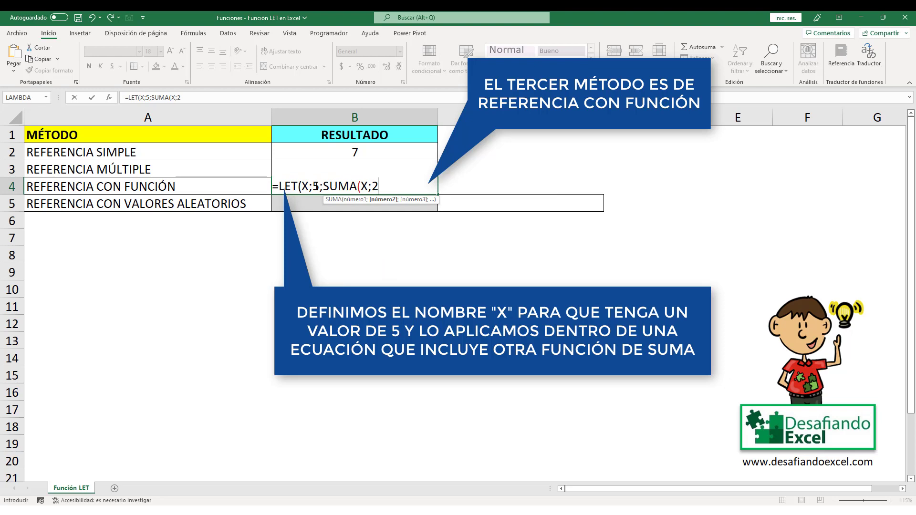
type(";3;4")
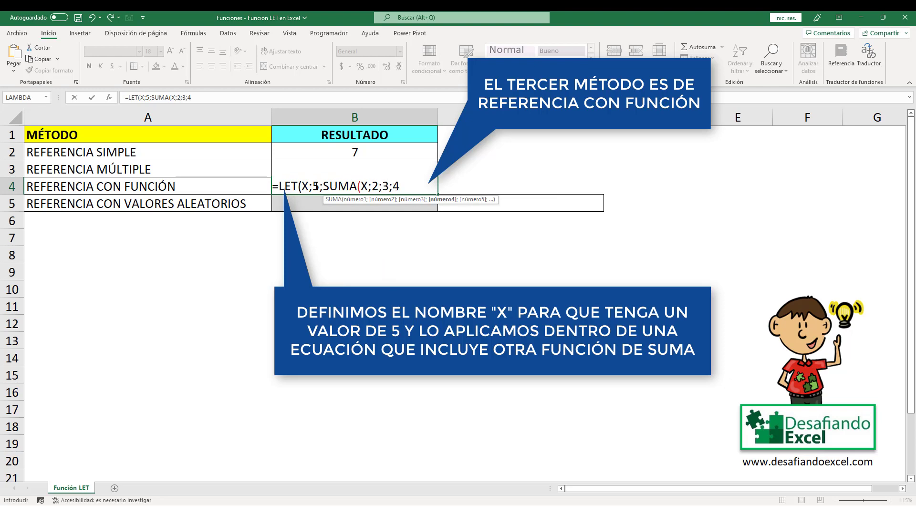
type("))")
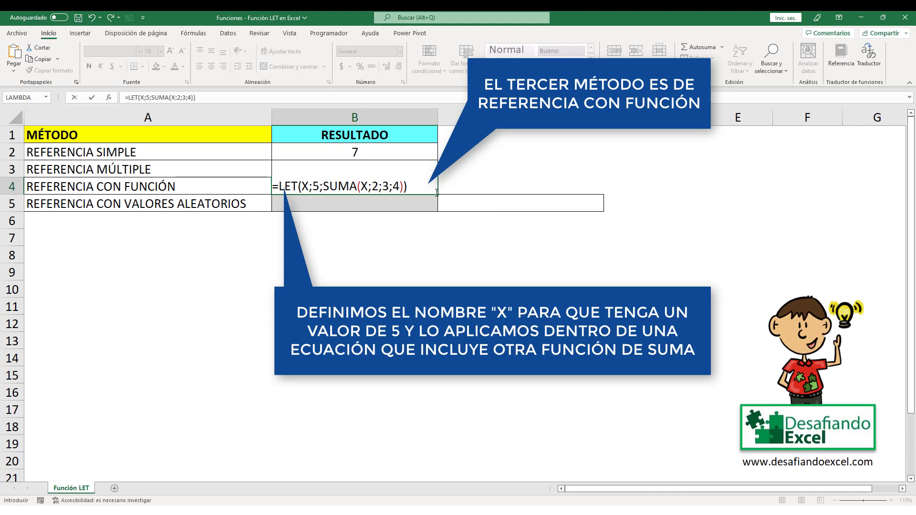
key("ctrl+Return")
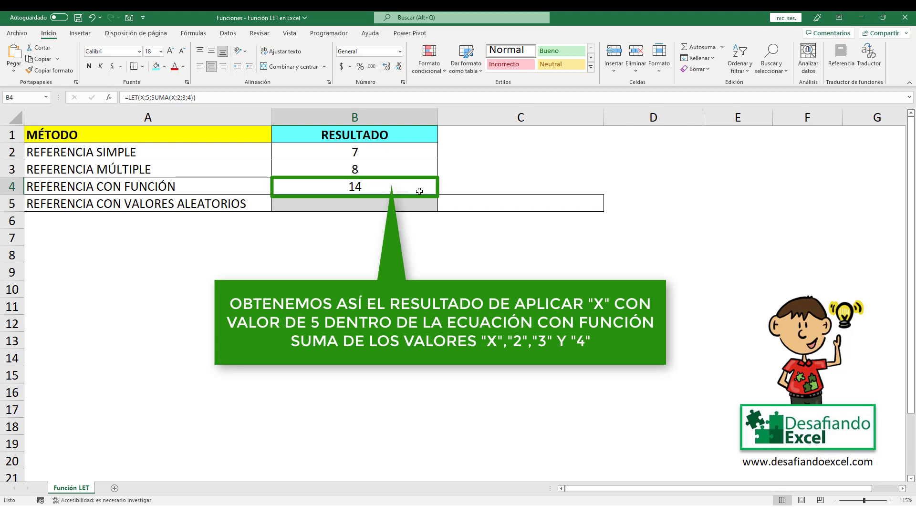
Enter =SI(ALEATORIO.ENTRE(1;3)=3;"ACIERTO";ALEATORIO.ENTRE(1;3)) in B5 for the random-values method.
left_click(245, 205)
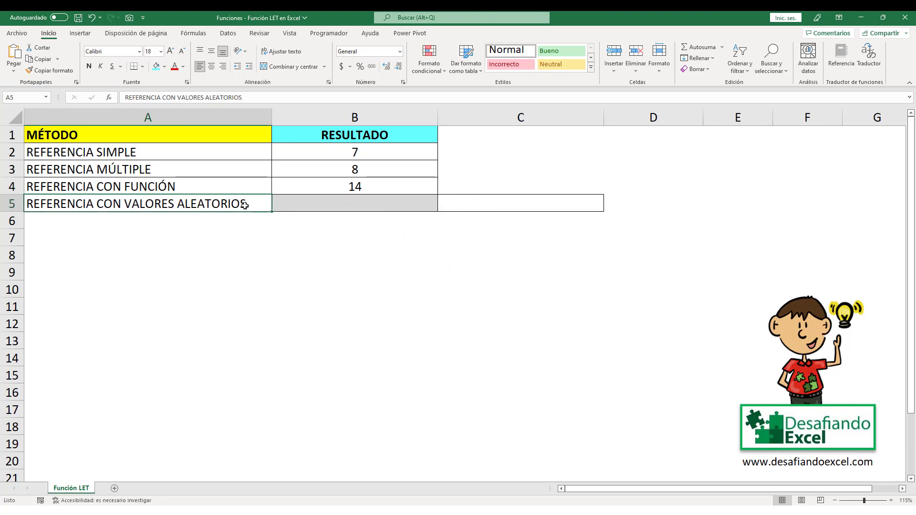
left_click(356, 209)
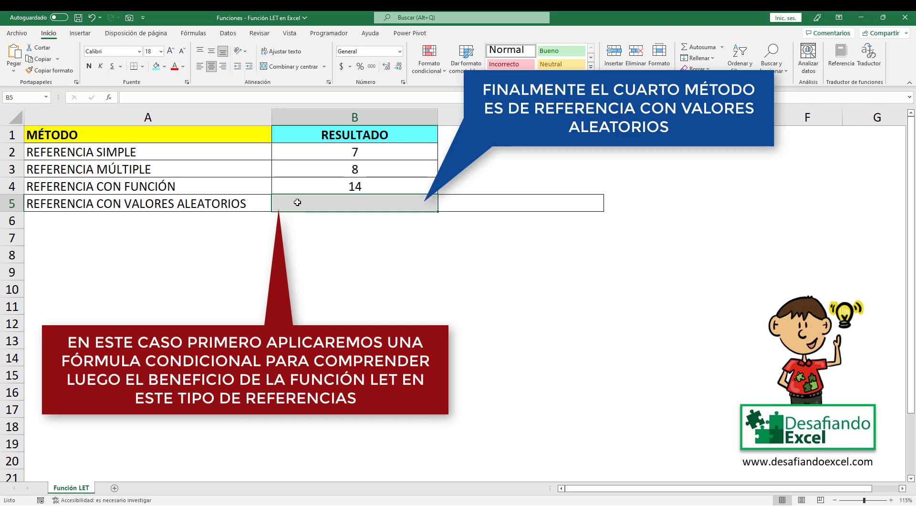
type("=")
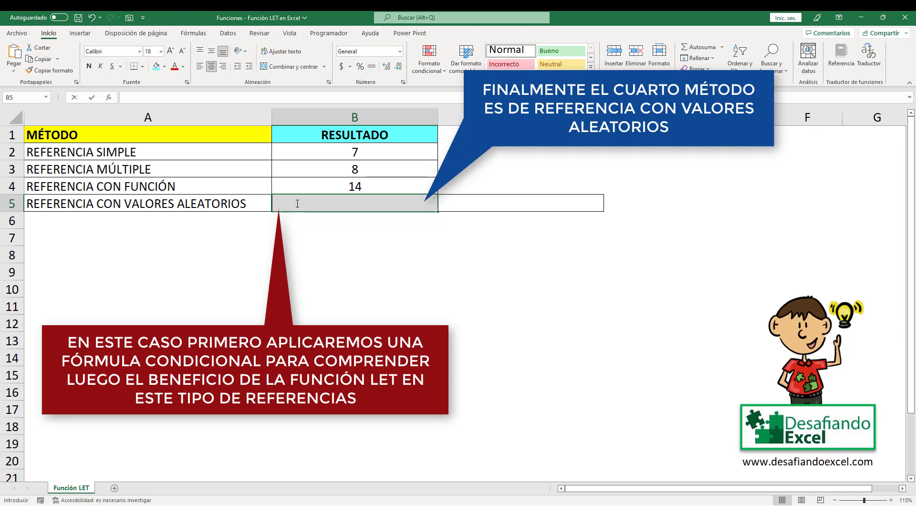
type("SI")
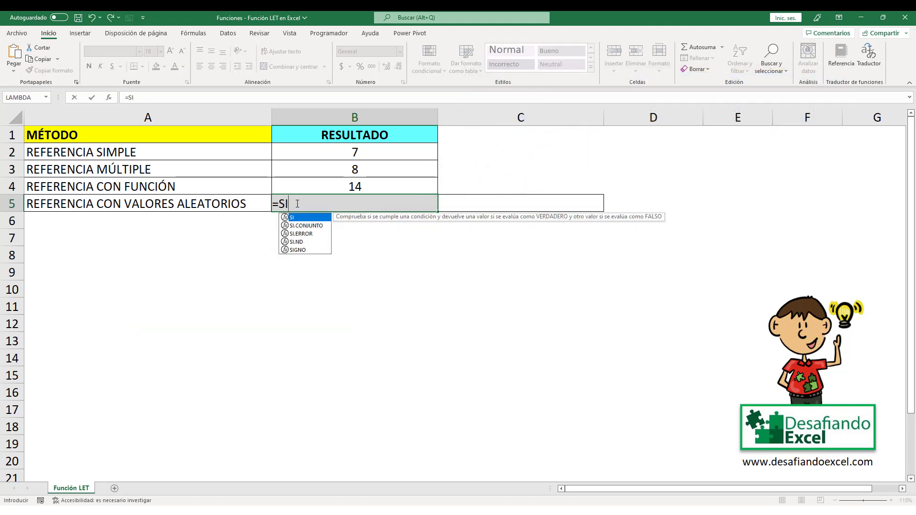
type("(ALEATOR")
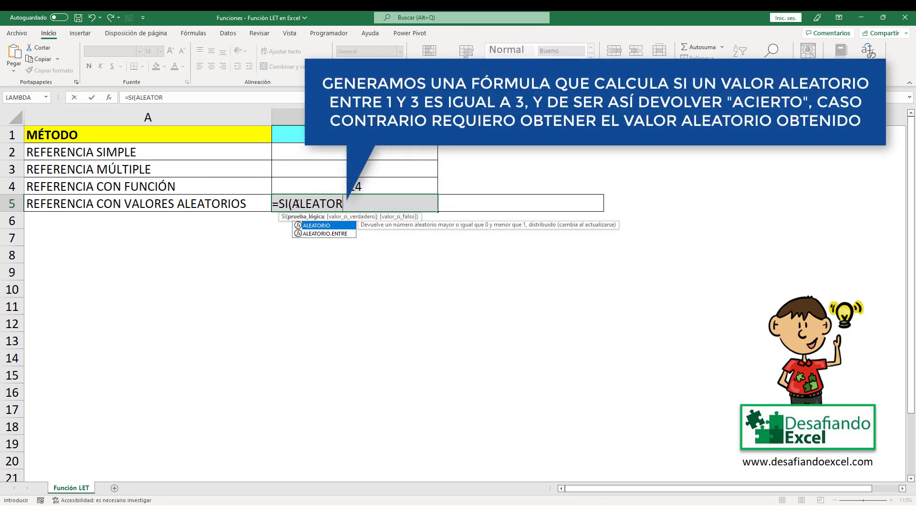
type("IO.ENTRE")
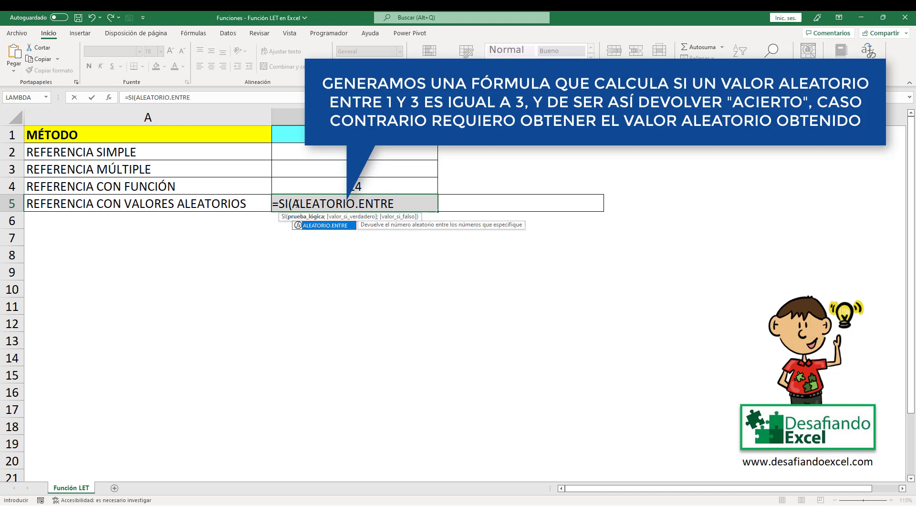
type("(1;3")
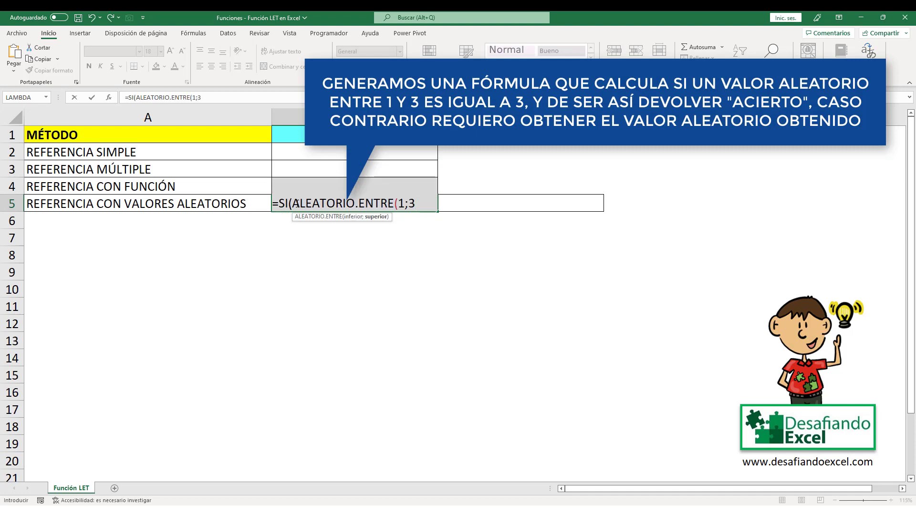
type(")=3")
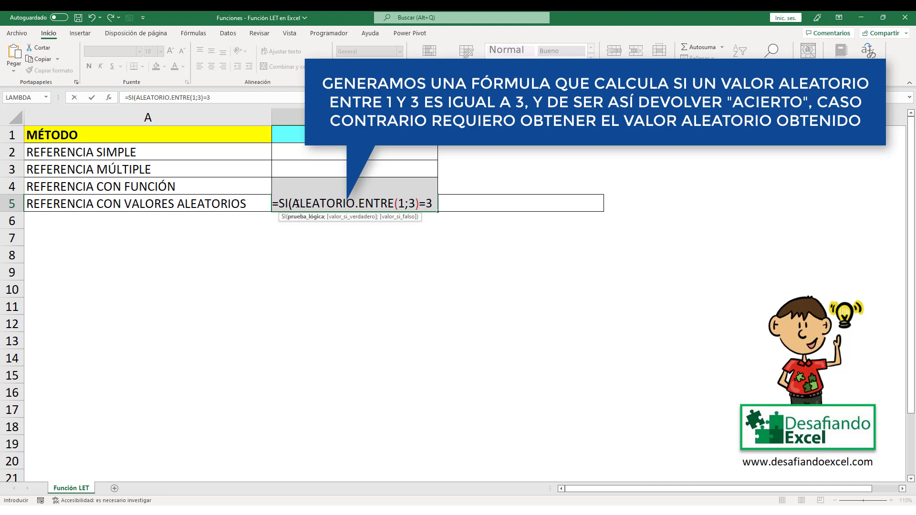
type(";\"AC")
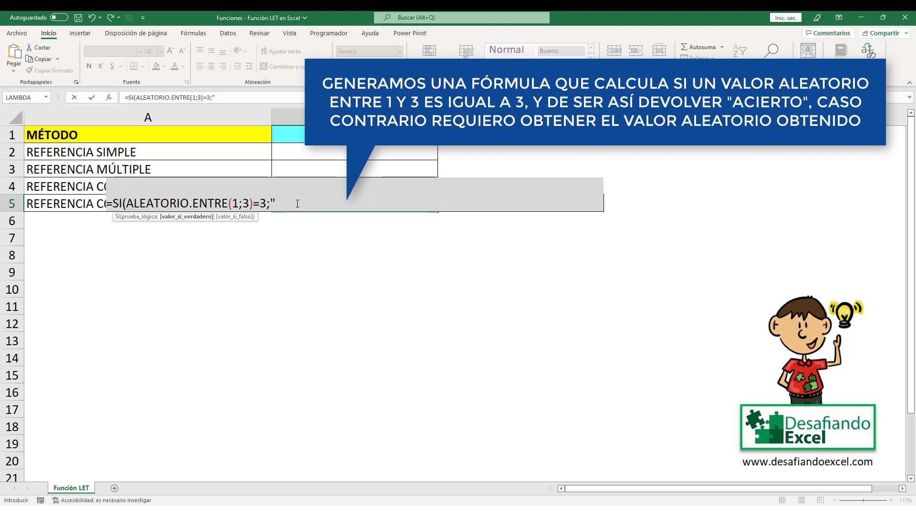
type("IERTO\"")
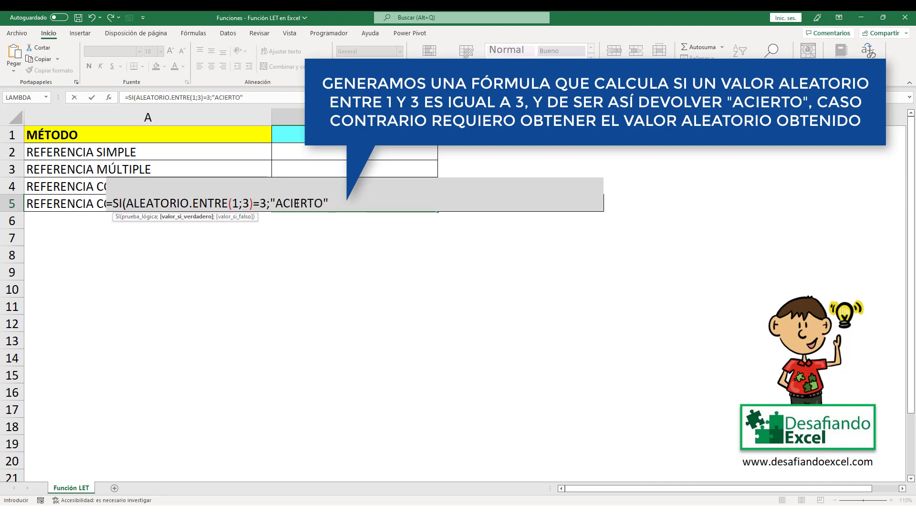
type(";ALEATORIO")
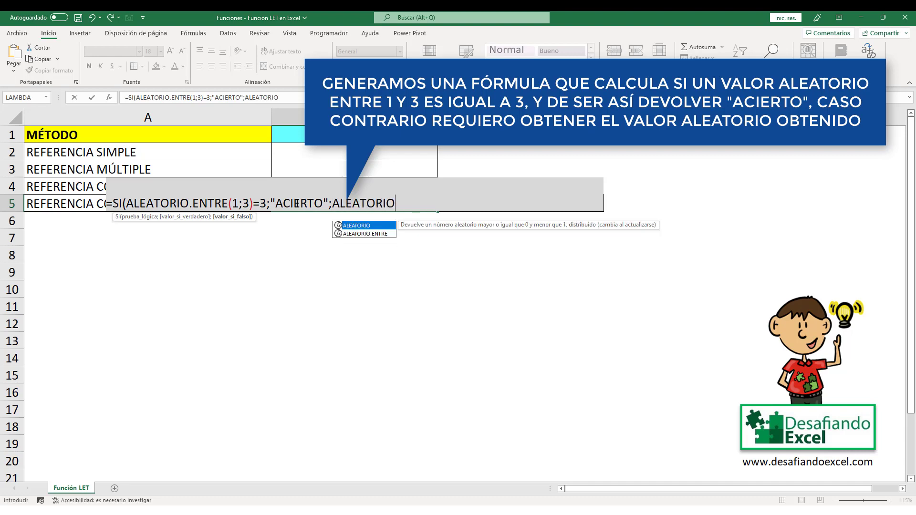
type(".ENTRE(1")
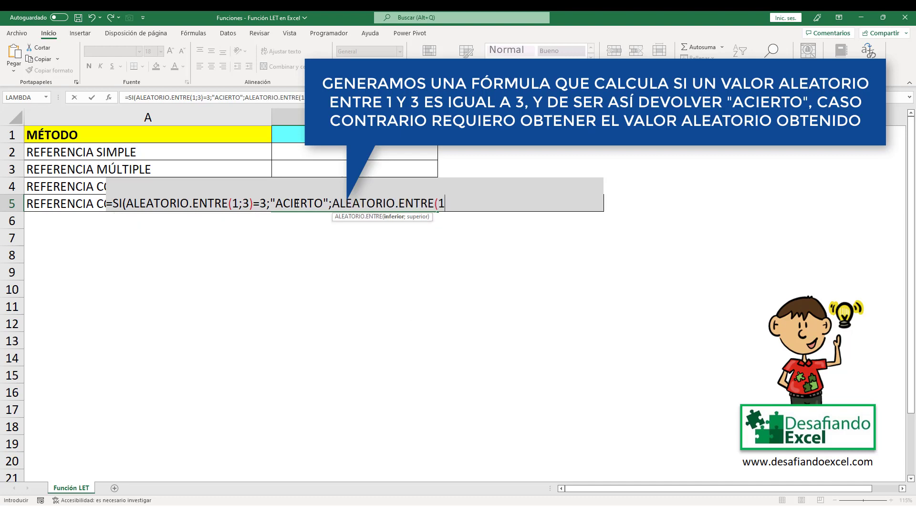
type(";3)")
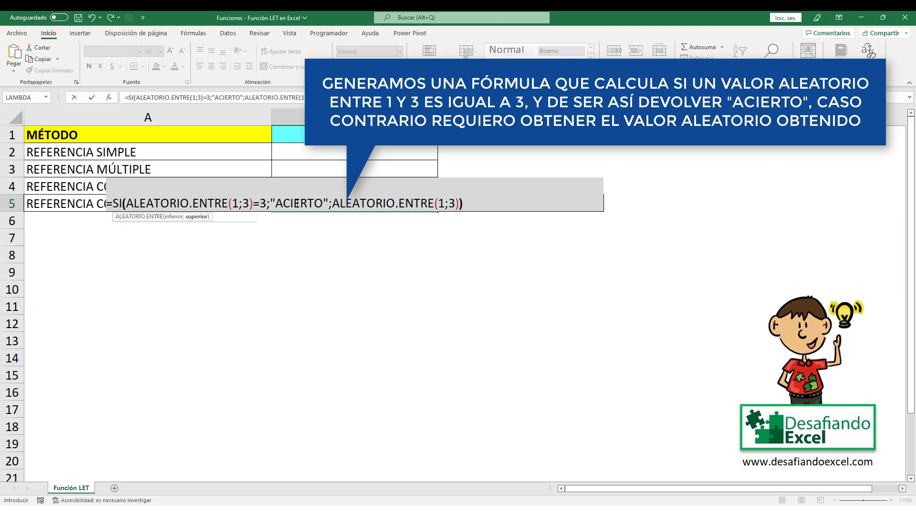
type(")")
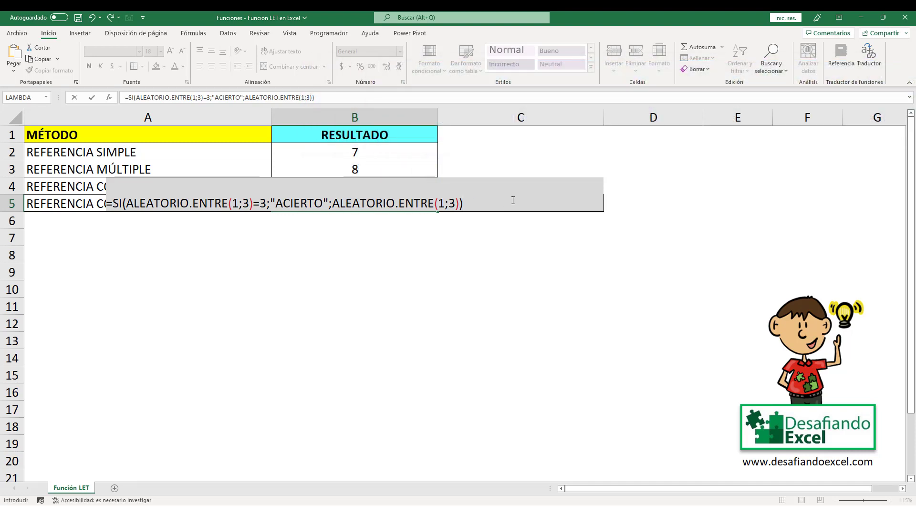
key("Return")
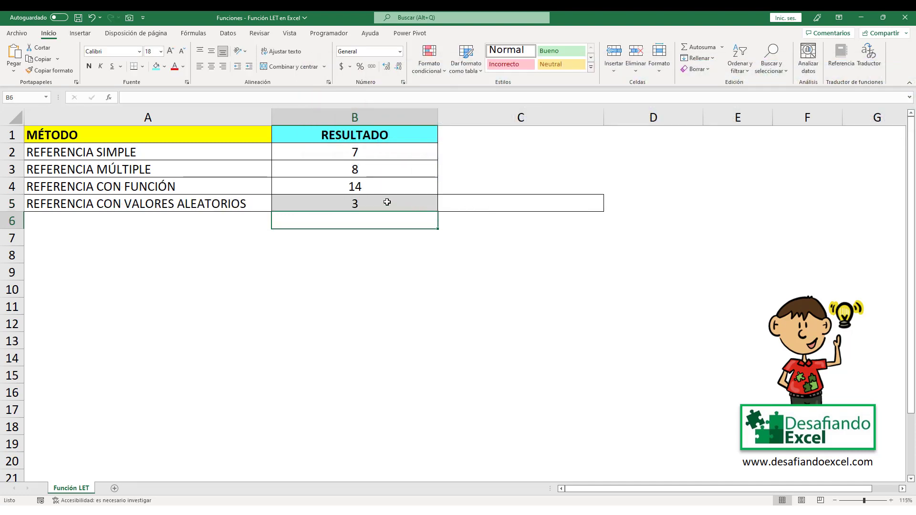
Recalculate B5's random formula with F9 and re-entry until it shows 3 instead of ACIERTO.
left_click(387, 202)
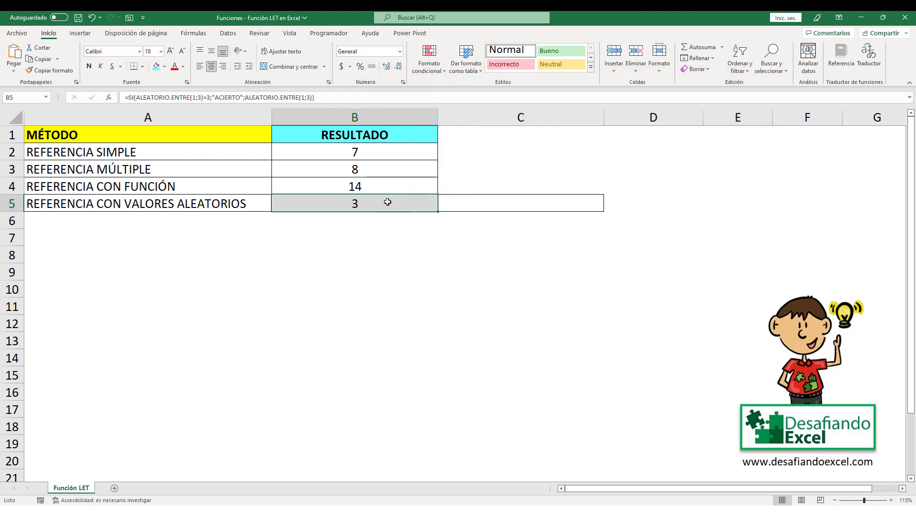
double_click(388, 202)
key("Return")
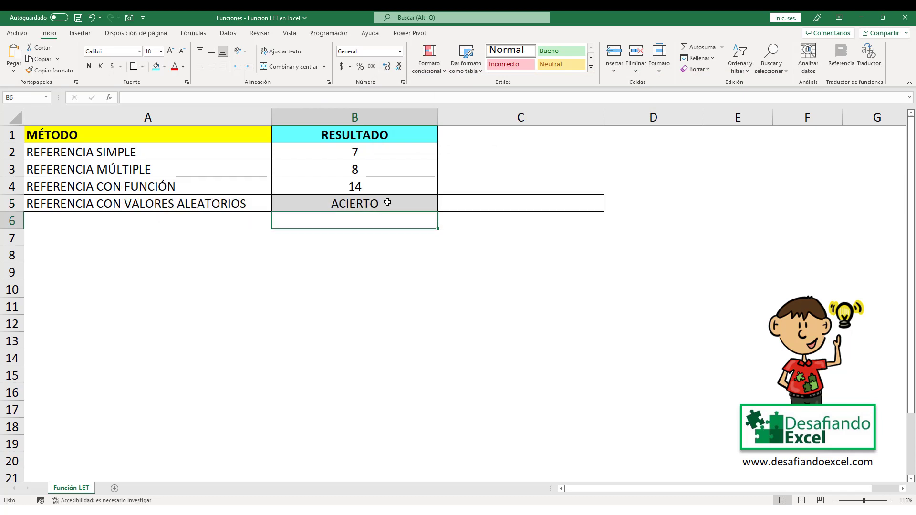
key("F9")
key("F9")
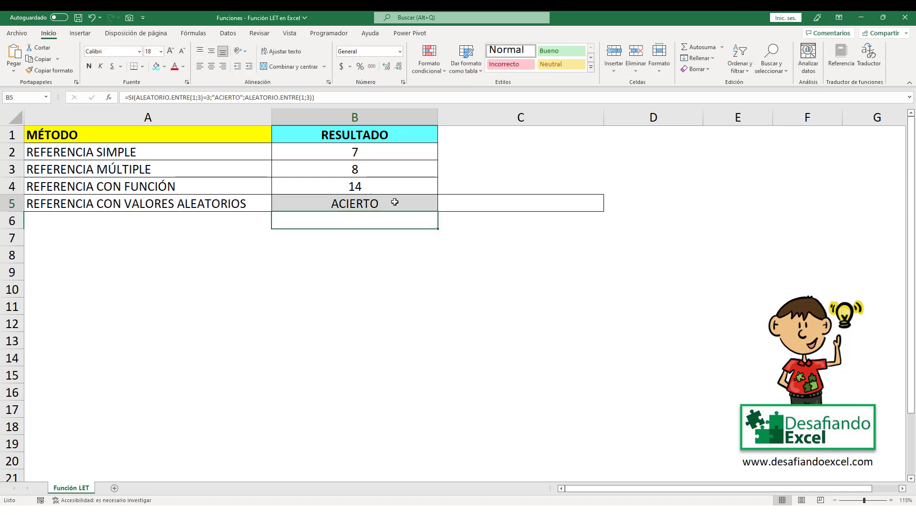
key("F9")
key("F9")
double_click(395, 202)
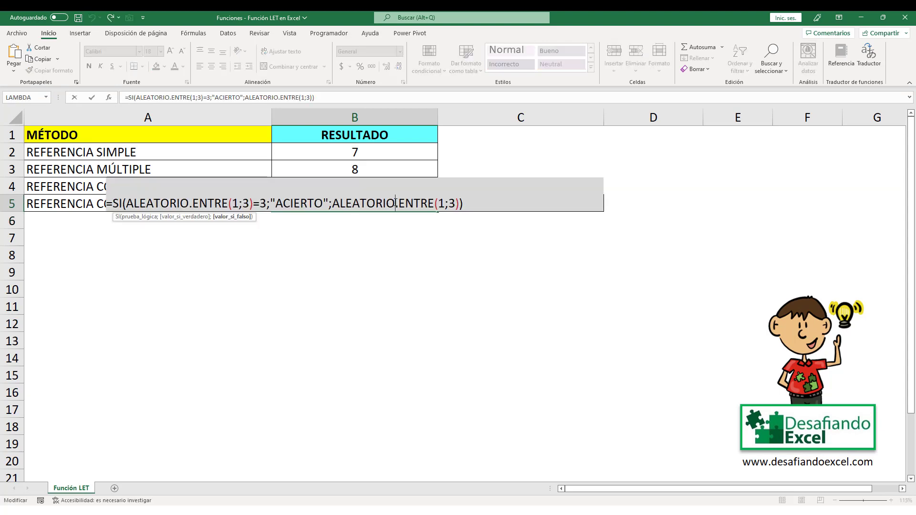
key("Return")
left_click(396, 202)
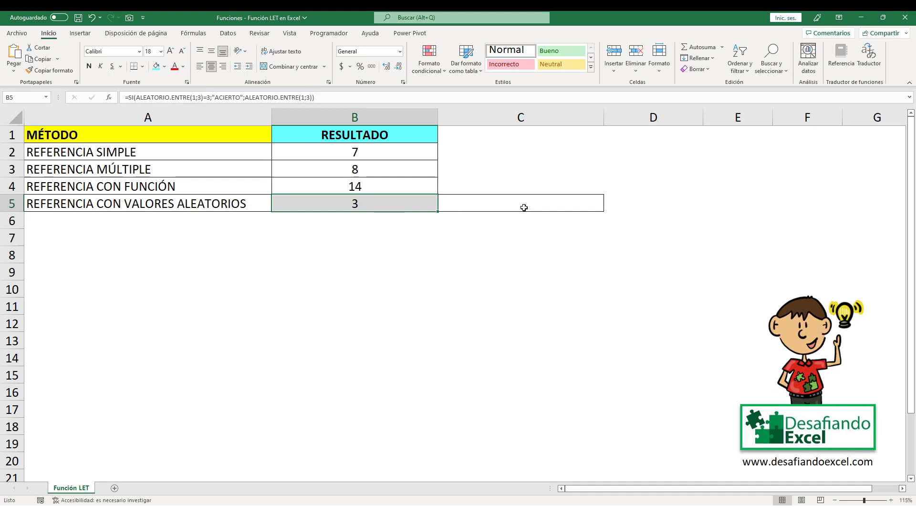
Type =LET(X;ALEATORIO.ENTRE(1;3);SI(X=3;"ACIERTO";X)) into C5.
left_click(524, 208)
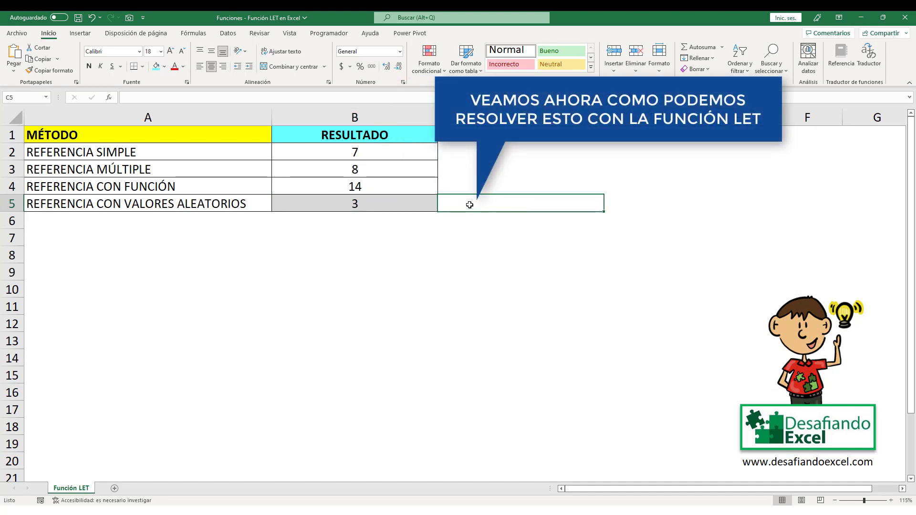
double_click(469, 205)
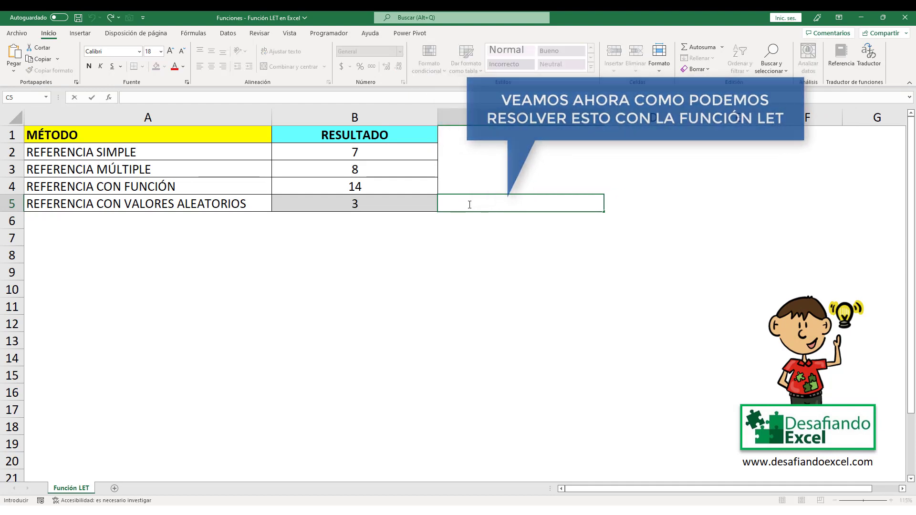
type("=L")
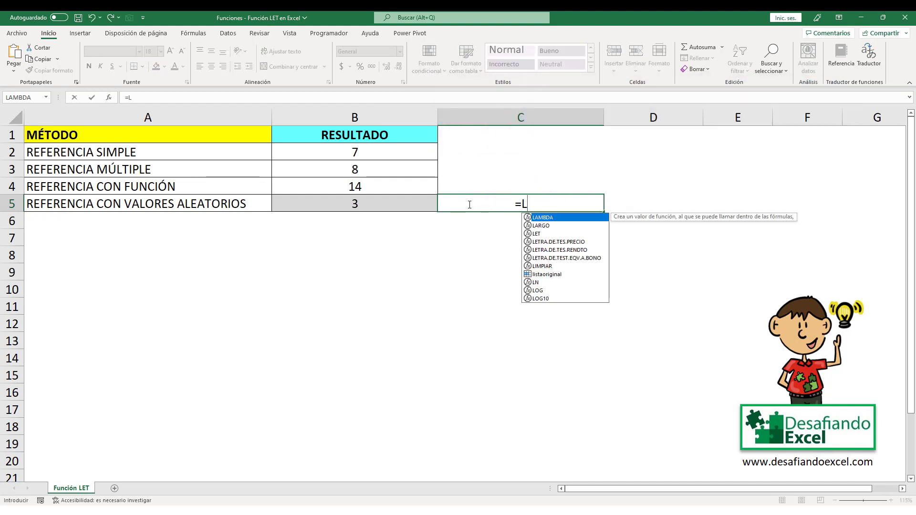
type("ET(X")
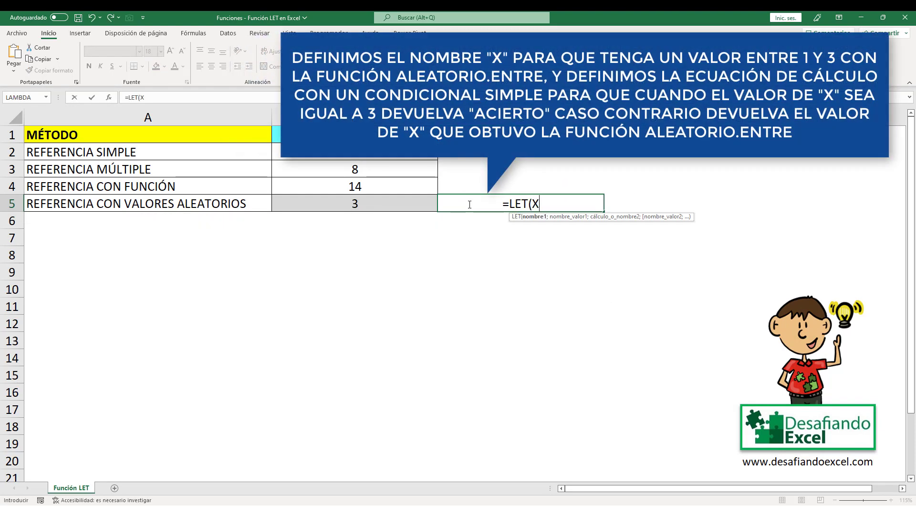
type(";ALEA")
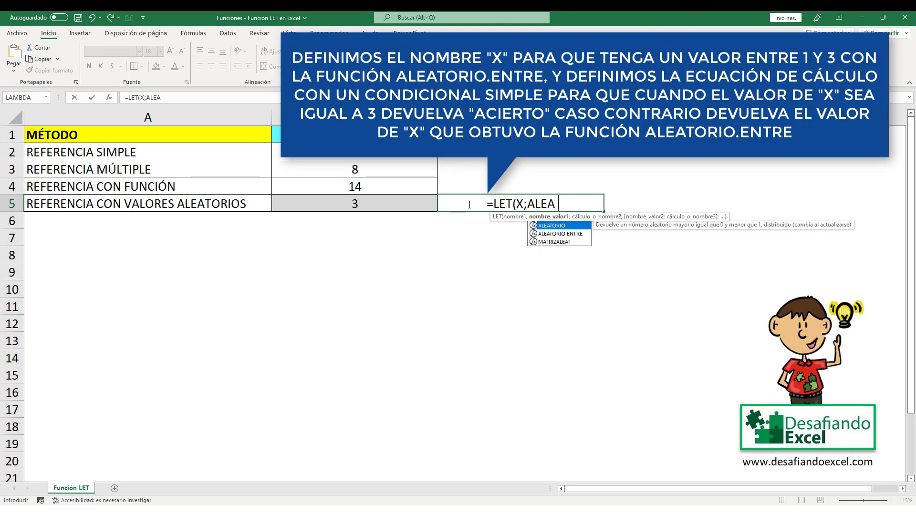
type("TORIO.ENTRE")
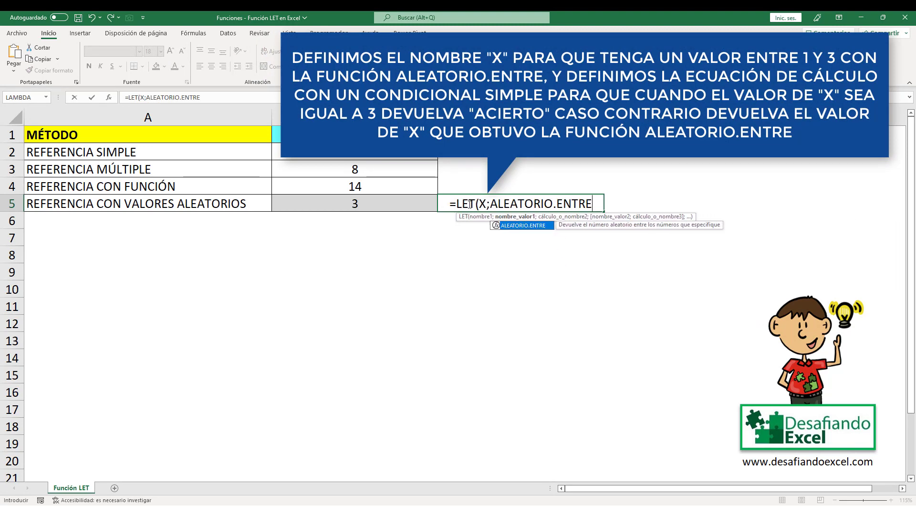
type("(1;3")
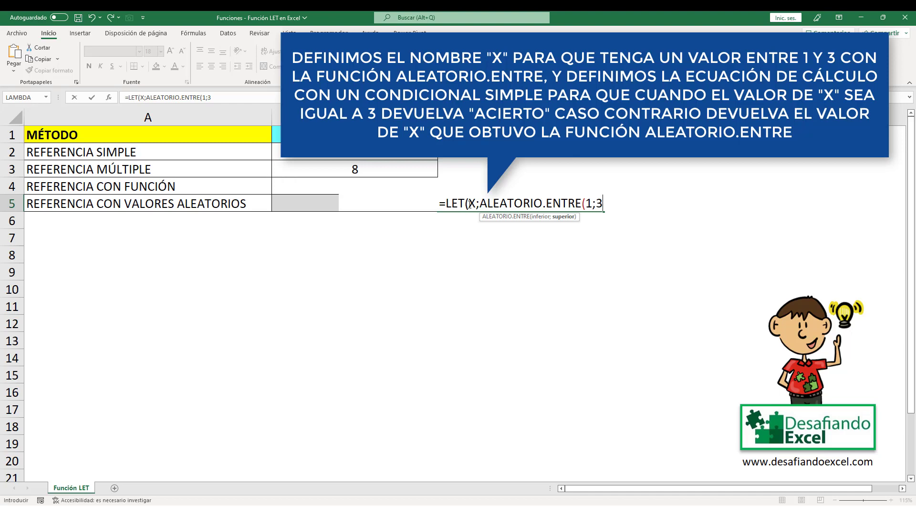
type(");")
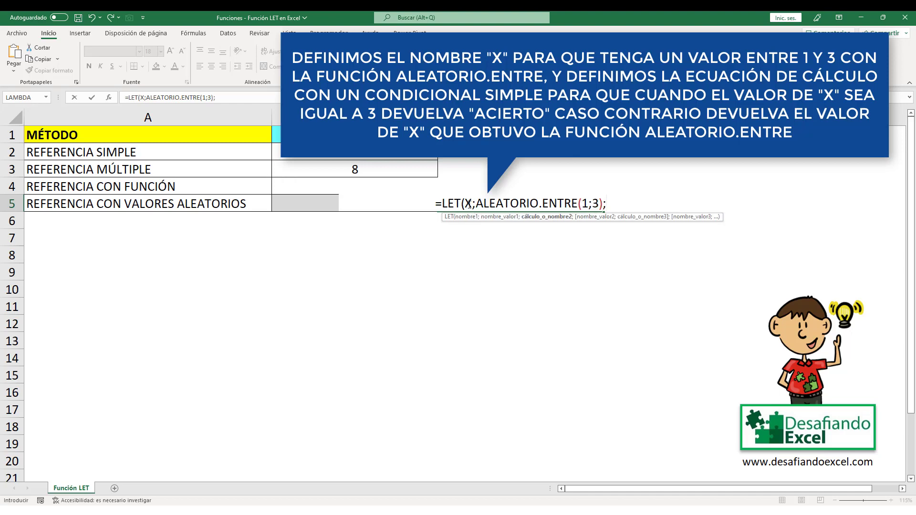
type("SI")
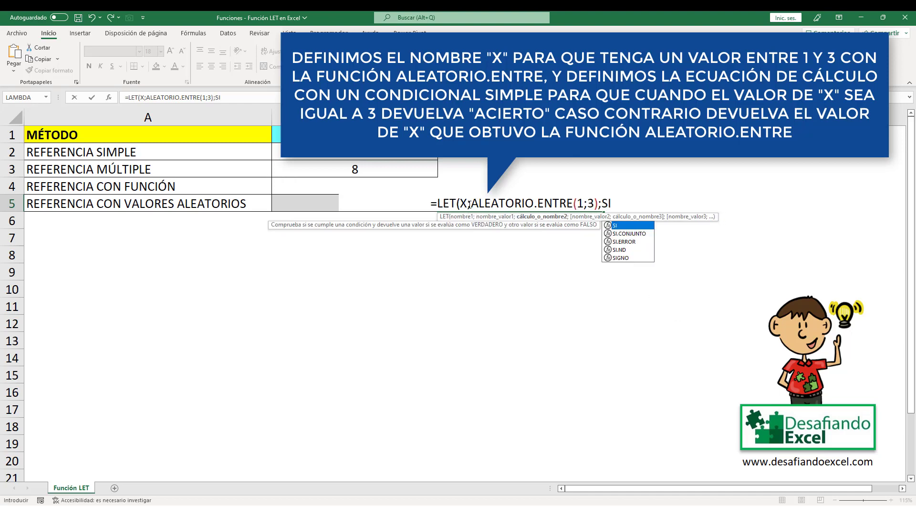
type("(X=")
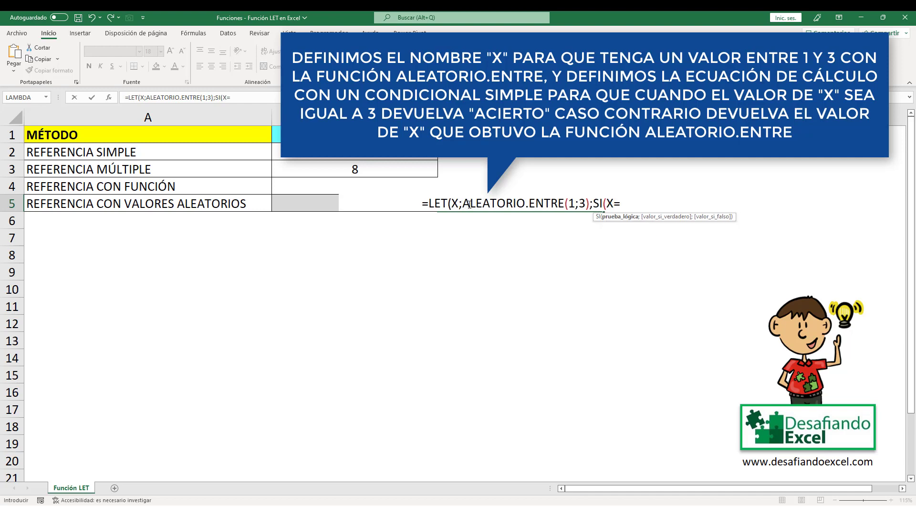
type("3;\"")
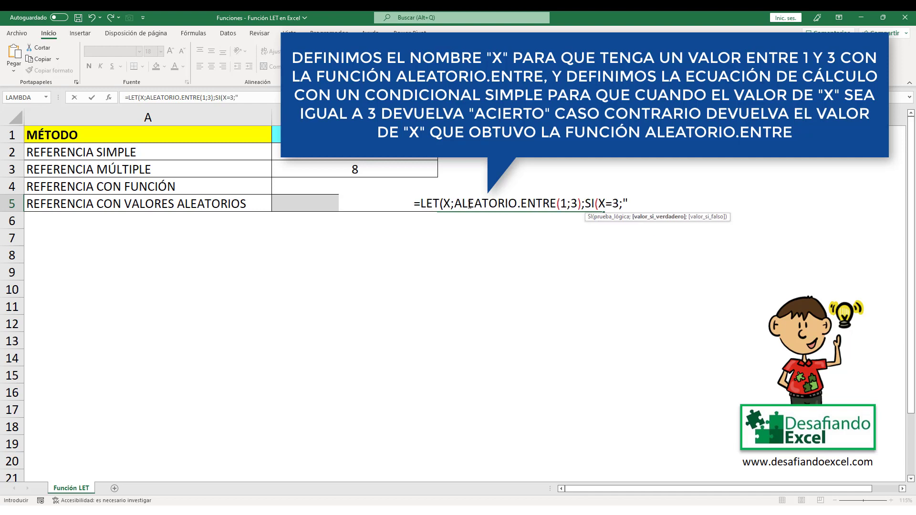
type("ACIERTO\"")
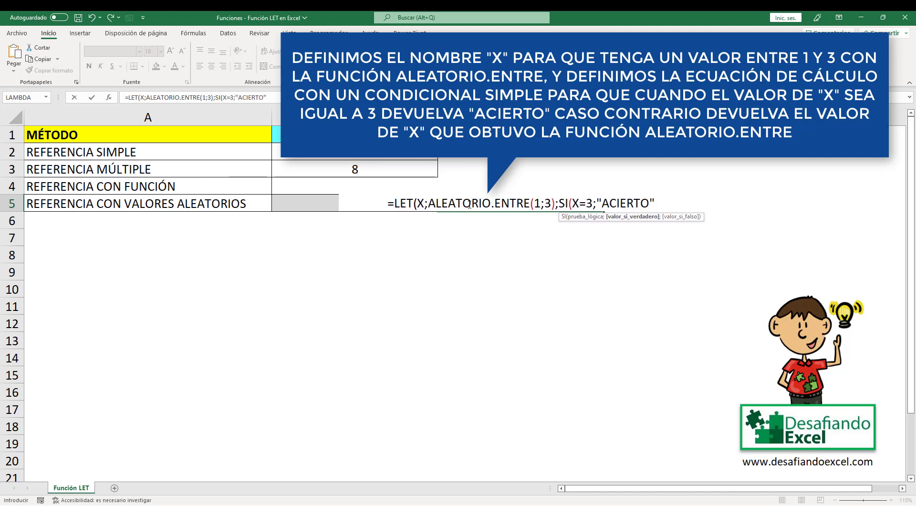
type(";X)")
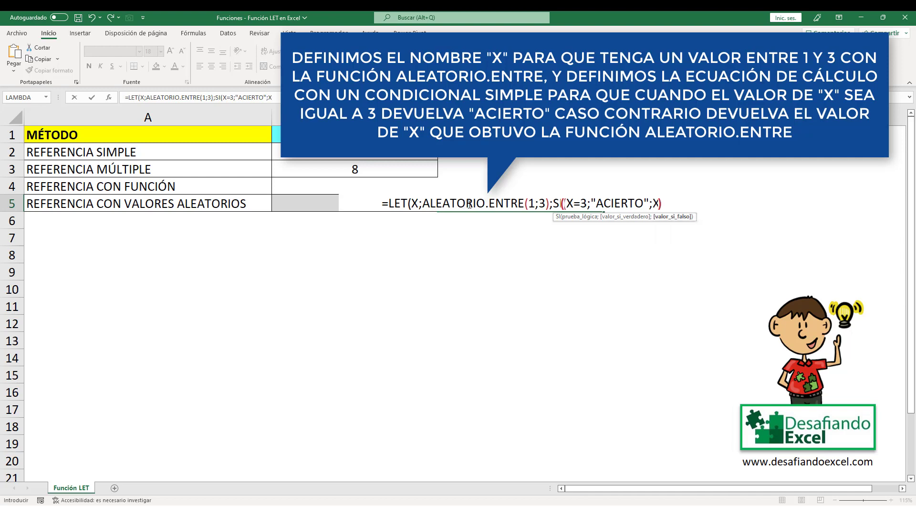
type(")")
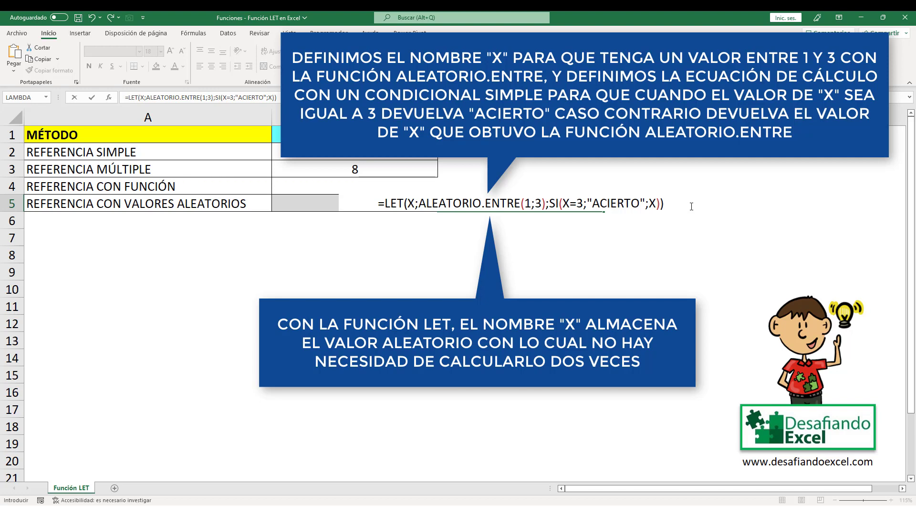
Commit C5's LET formula, check it in the formula bar, and recalculate once.
key("Return")
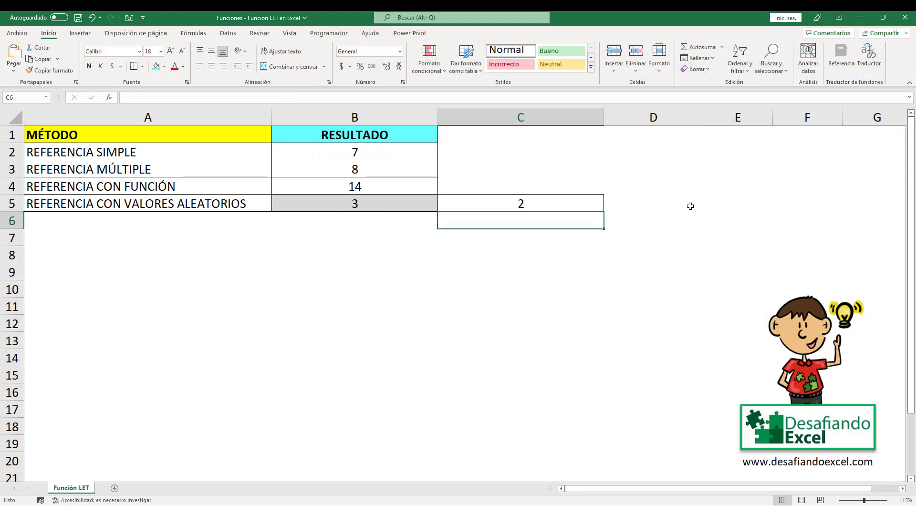
left_click(582, 206)
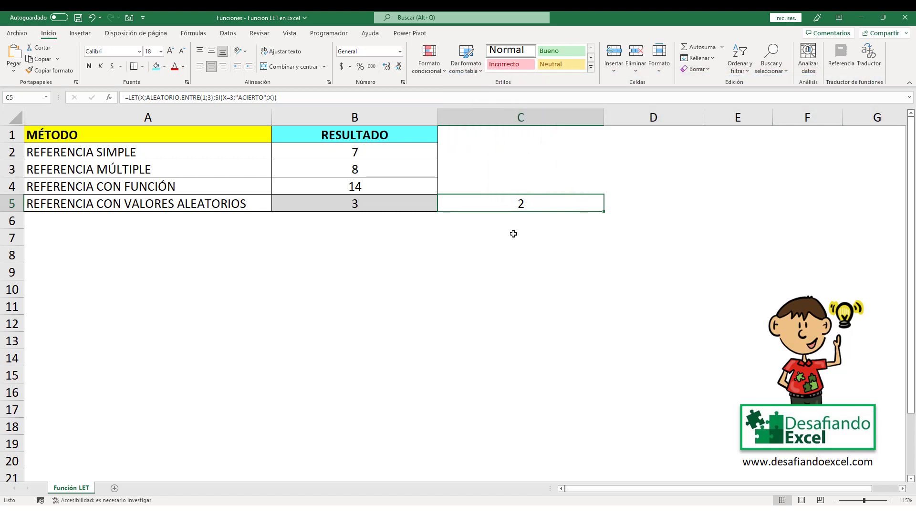
double_click(566, 204)
key("Return")
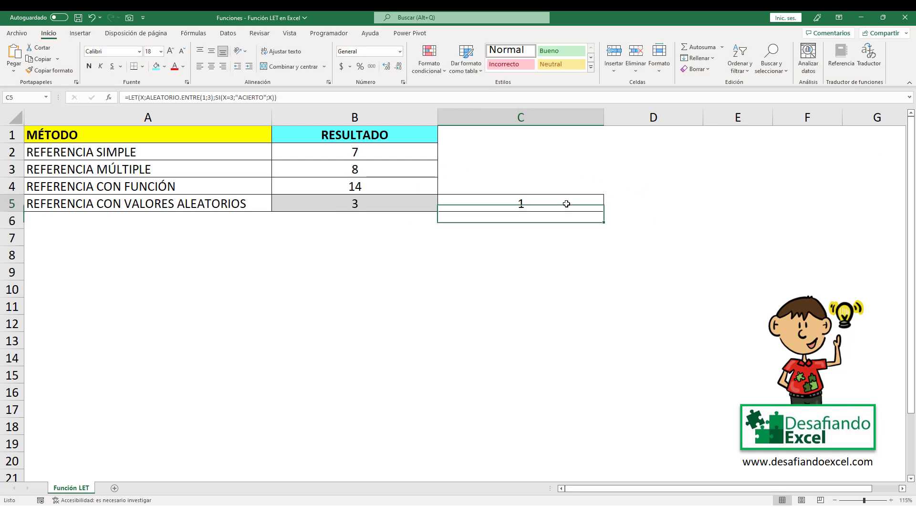
Keep recalculating C5 until the LET formula returns ACIERTO, never showing 3.
double_click(567, 204)
key("Return")
double_click(567, 204)
key("Return")
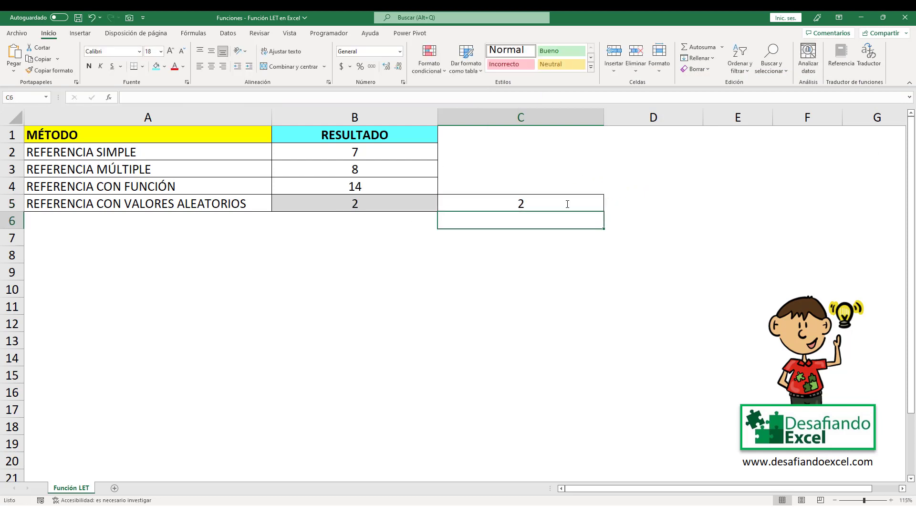
double_click(567, 204)
key("Return")
double_click(566, 204)
key("Return")
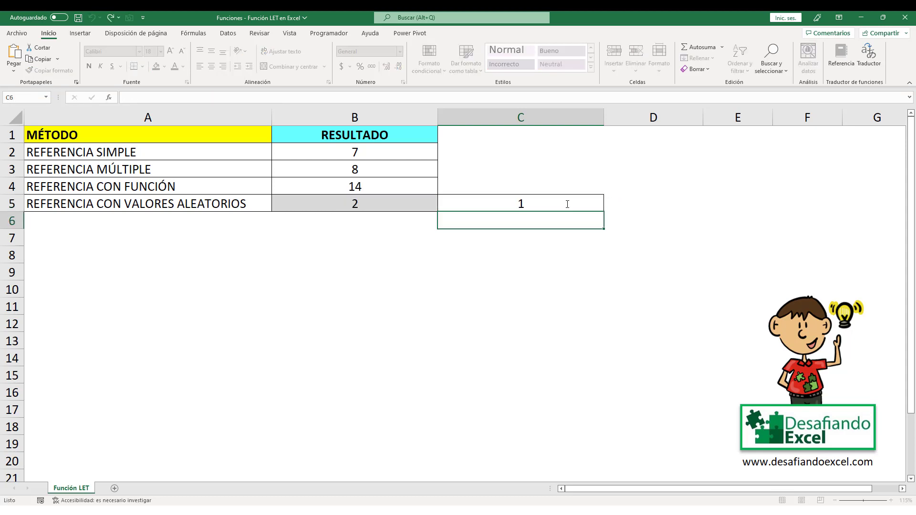
double_click(567, 204)
key("Return")
double_click(567, 203)
key("Return")
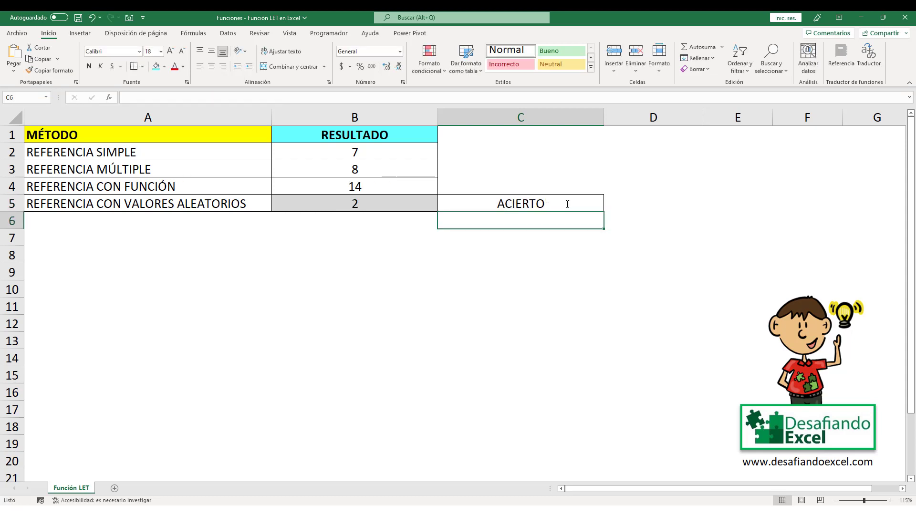